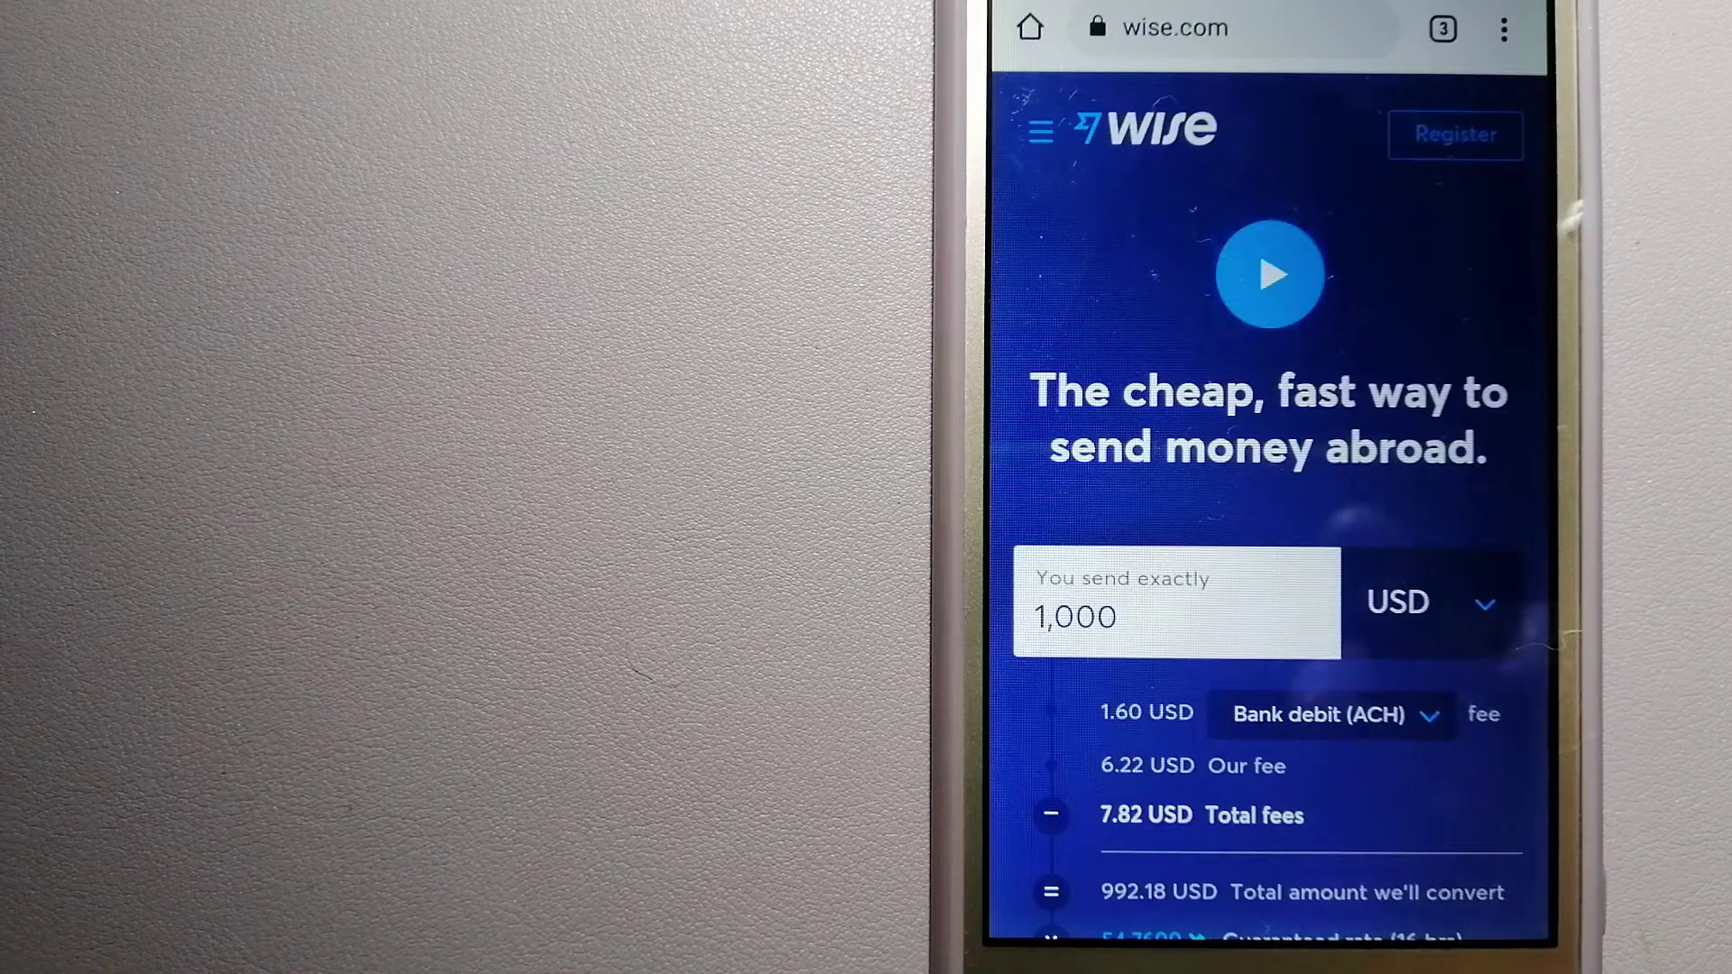
# Show the tab switcher listing the open Wise, PayPal and Xe tabs
pyautogui.click(1443, 28)
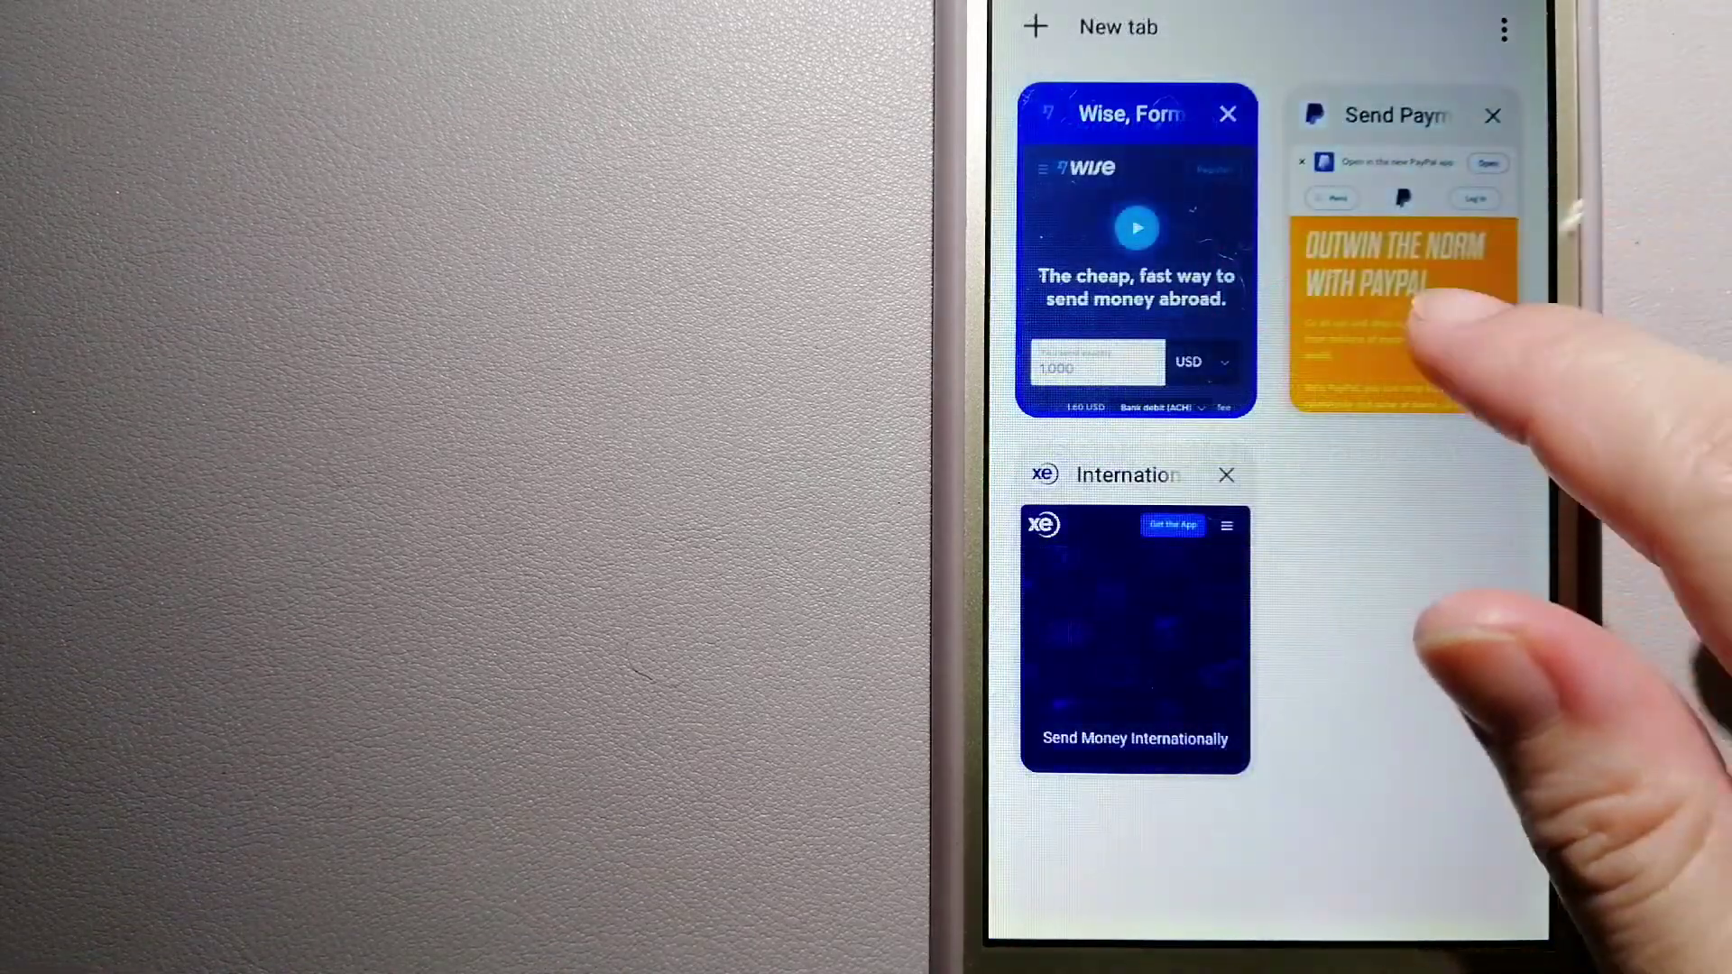
# Switch to the PayPal home page tab, then return to the tab overview
pyautogui.click(1448, 325)
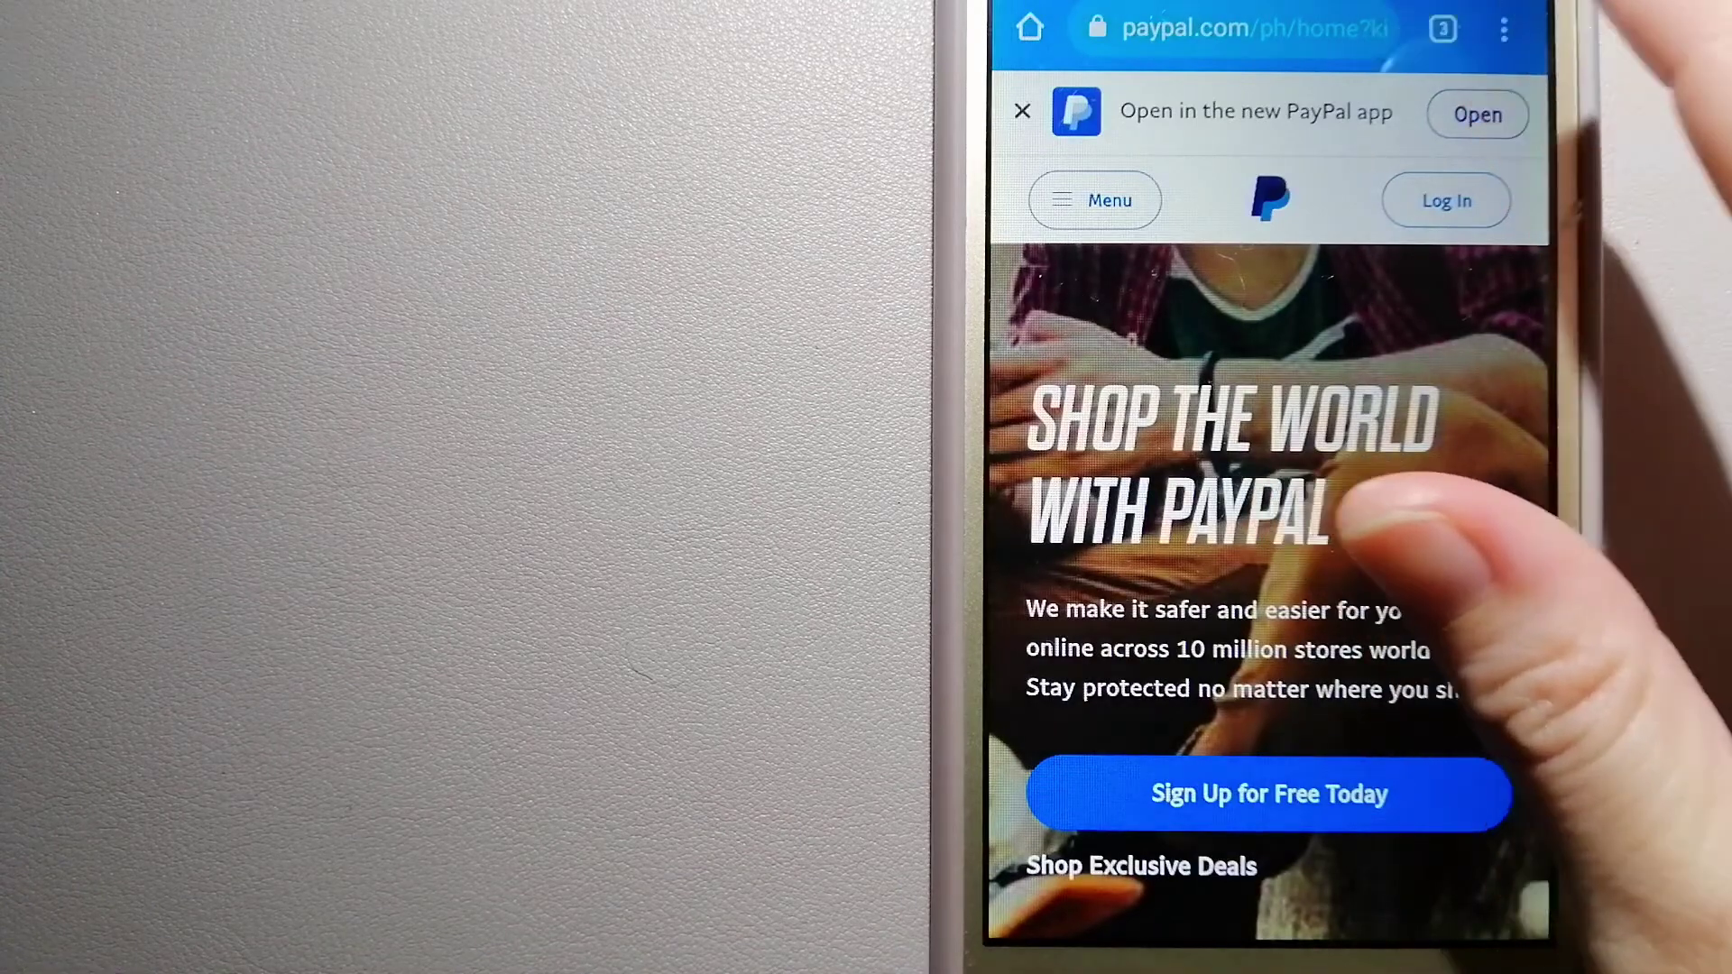
pyautogui.click(1444, 27)
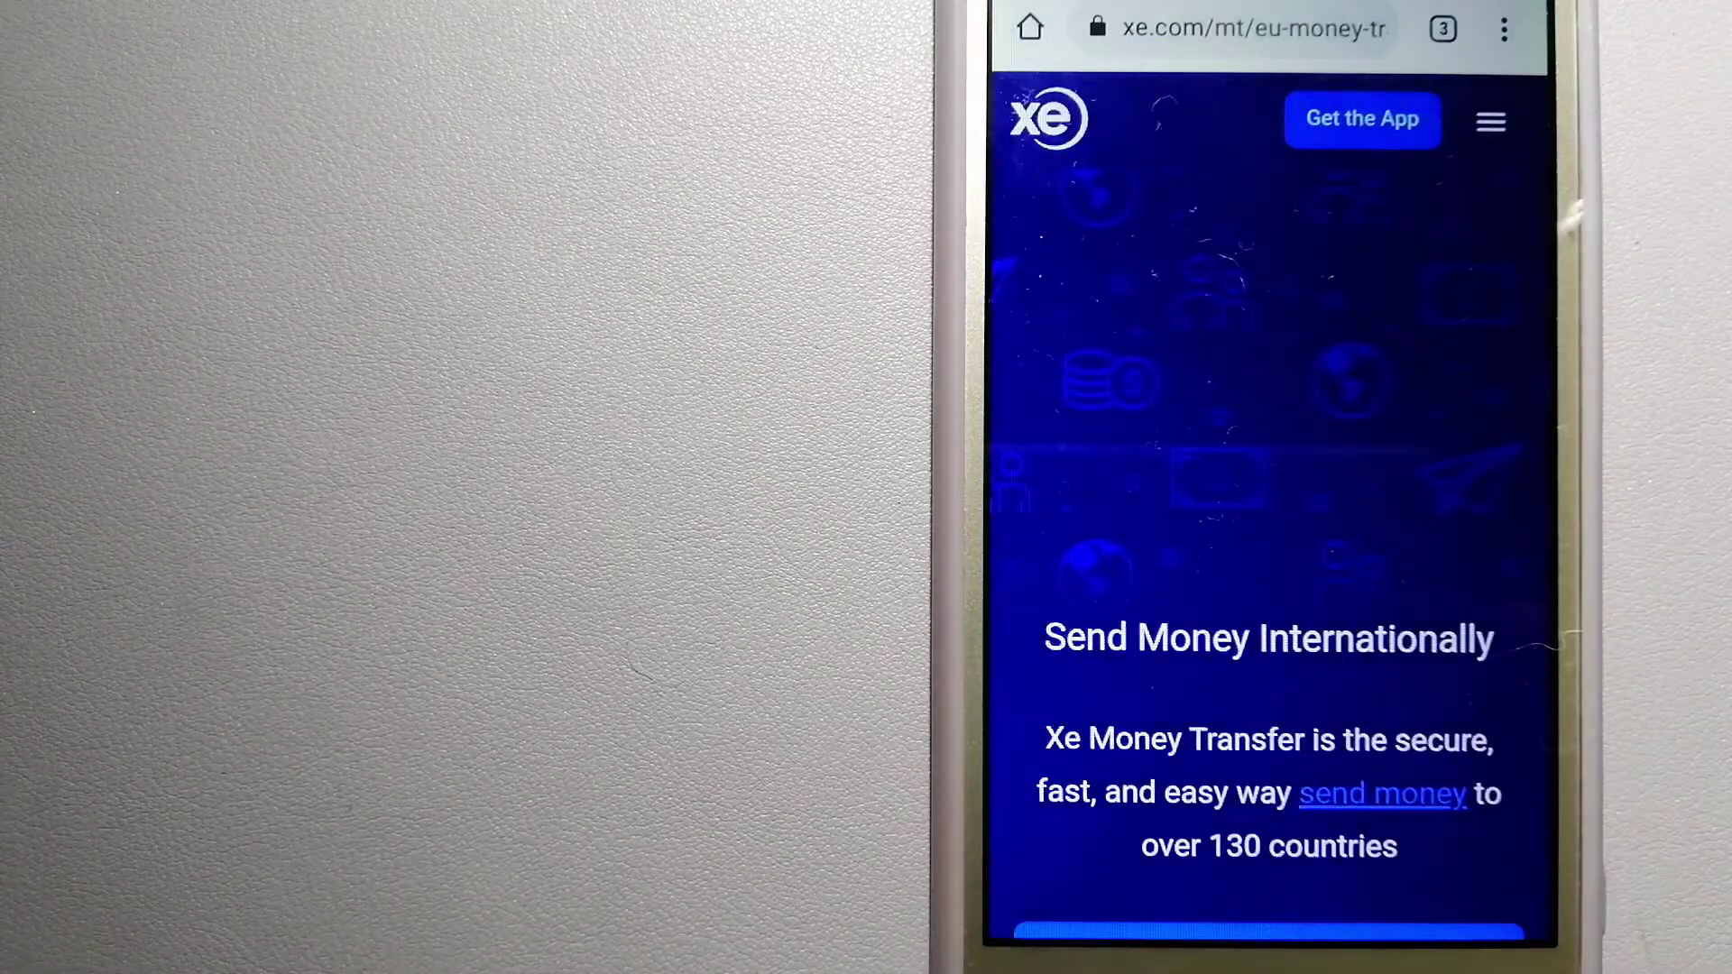